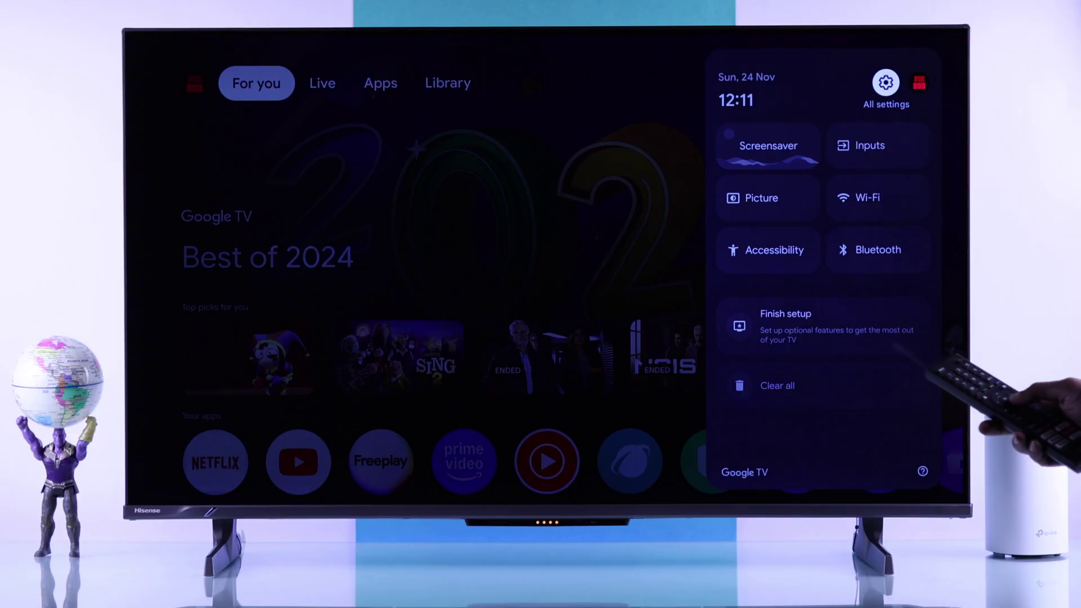
# Open Network and Internet from the Wi-Fi tile and move focus down to Ethernet 'Not connected'
pyautogui.press('Down')
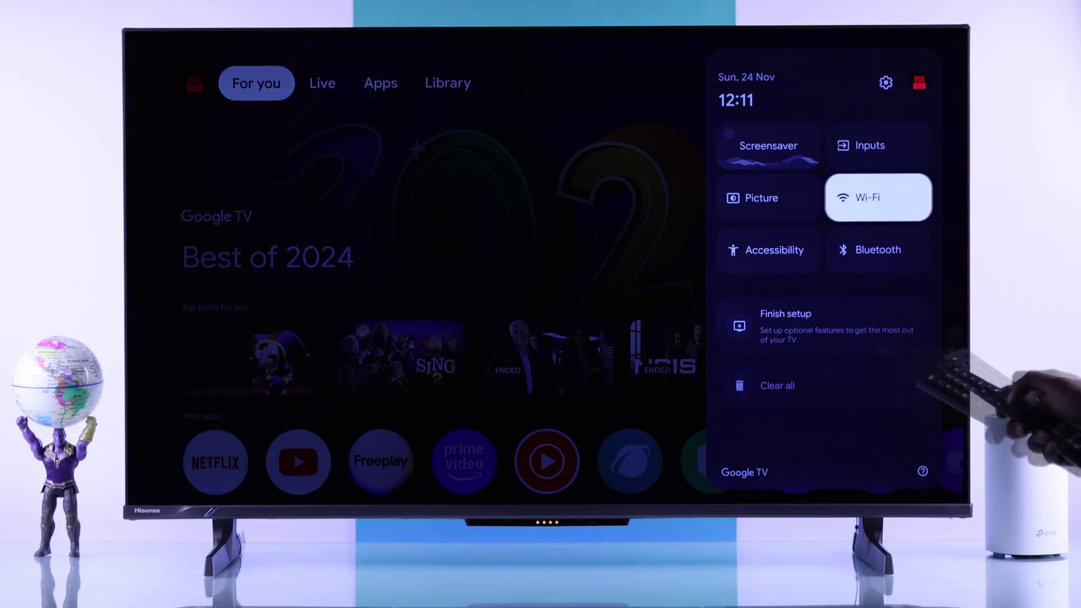
pyautogui.press('Return')
pyautogui.press('Down')
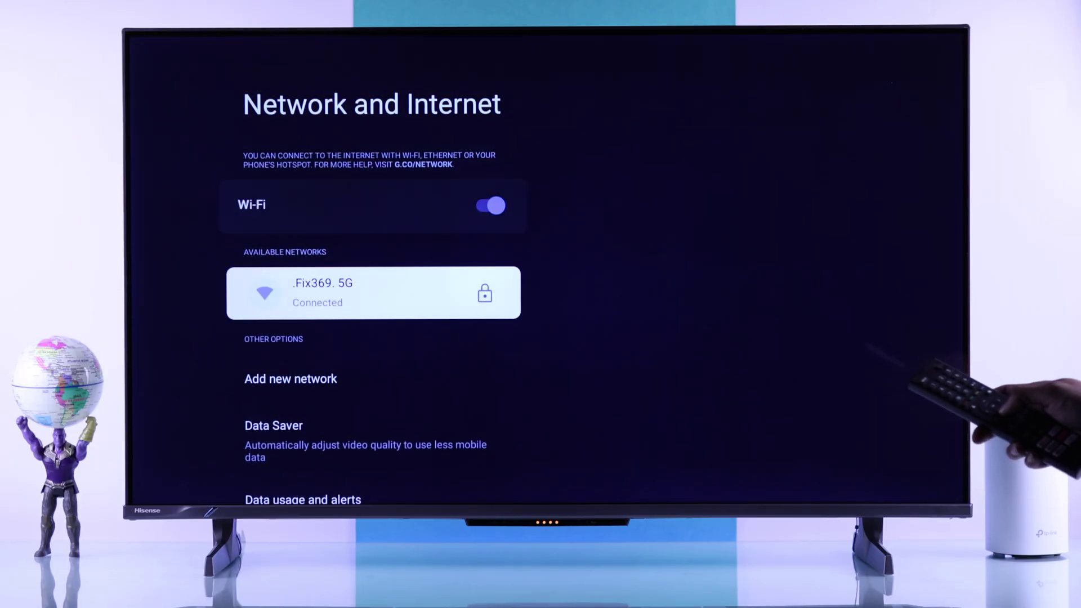
pyautogui.press('Down')
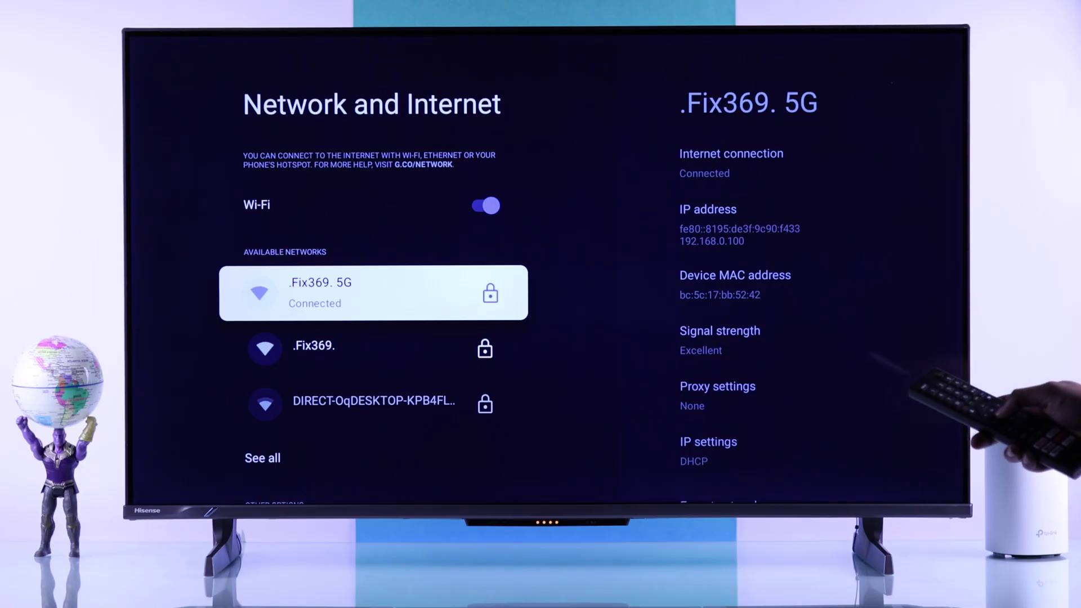
pyautogui.press('Down')
pyautogui.press('Down')
pyautogui.press('Down')
pyautogui.press('Down')
pyautogui.press('Down')
pyautogui.press('Down')
pyautogui.press('Down')
pyautogui.press('Down')
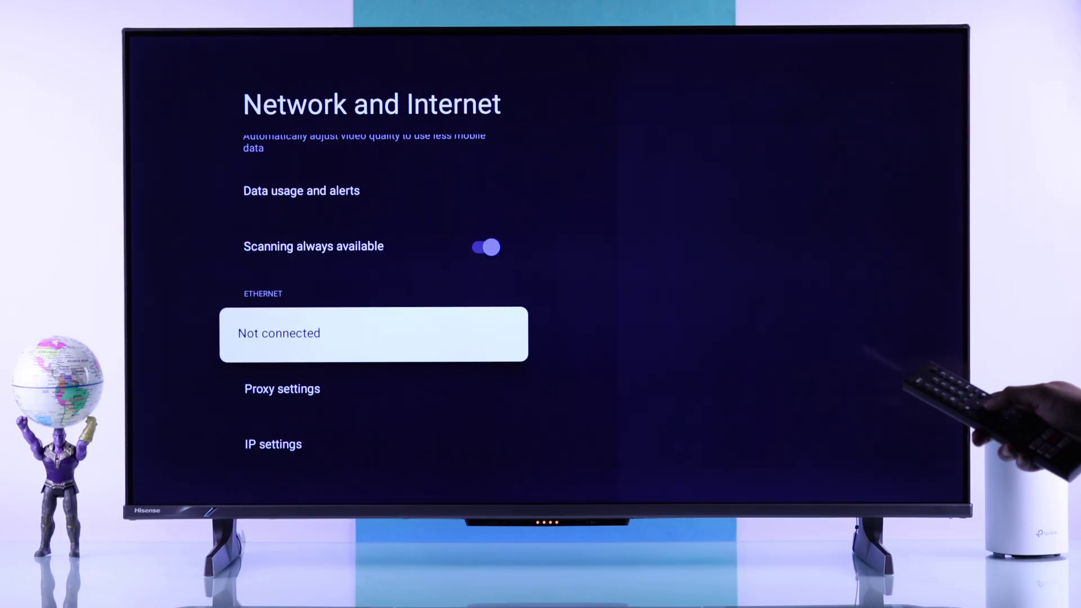